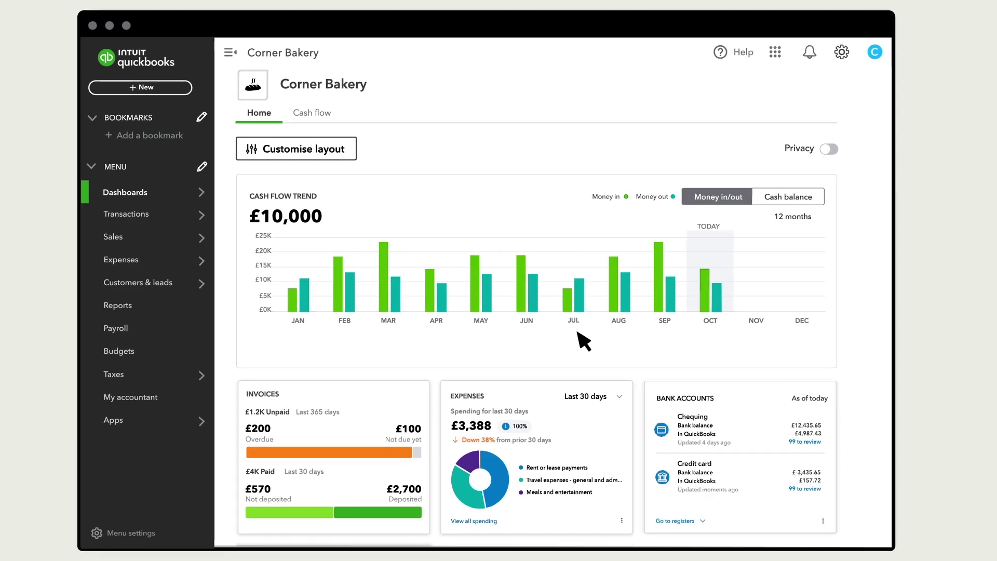
Step: Add the first Jays Ice Cream bank transaction as Sales and save an auto-add rule for that payee
{"action": "mouse_move", "coordinate": [205, 214]}
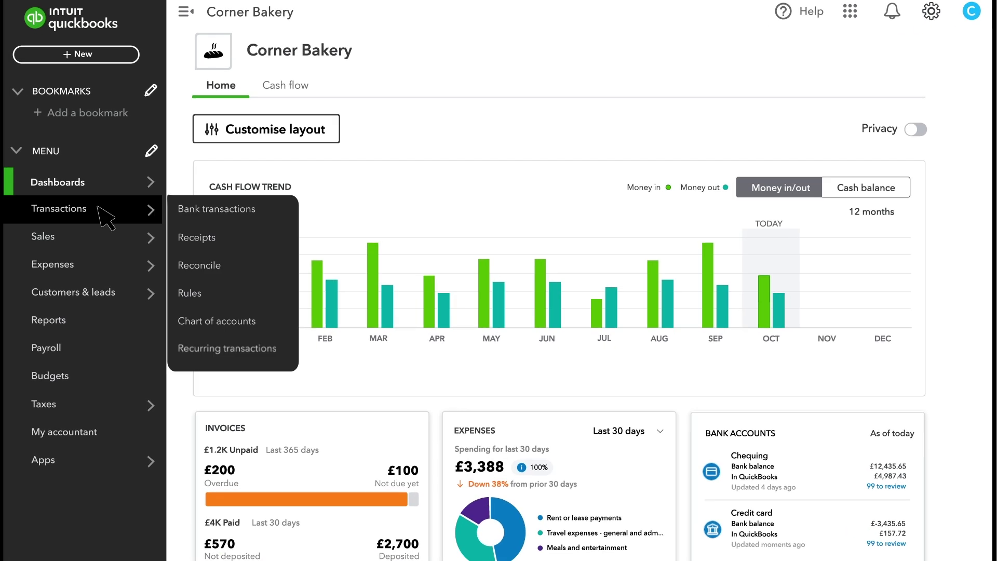
{"action": "left_click", "coordinate": [250, 210]}
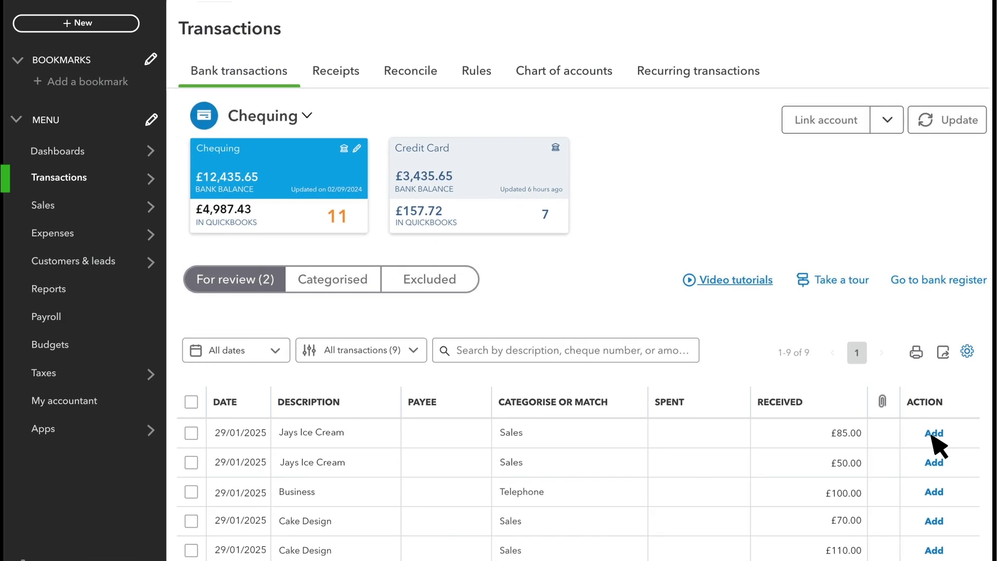
{"action": "left_click", "coordinate": [924, 397]}
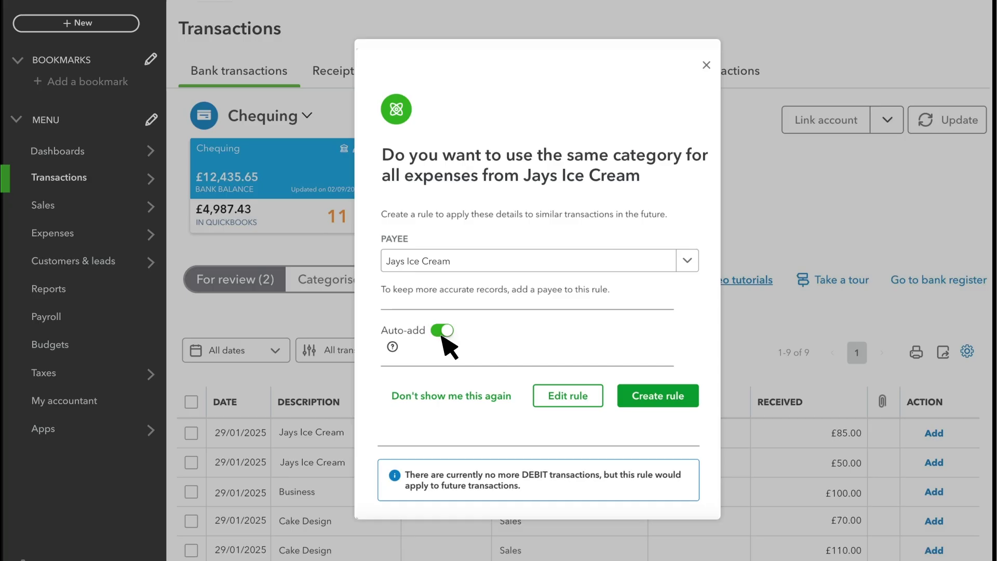
{"action": "left_click", "coordinate": [682, 403]}
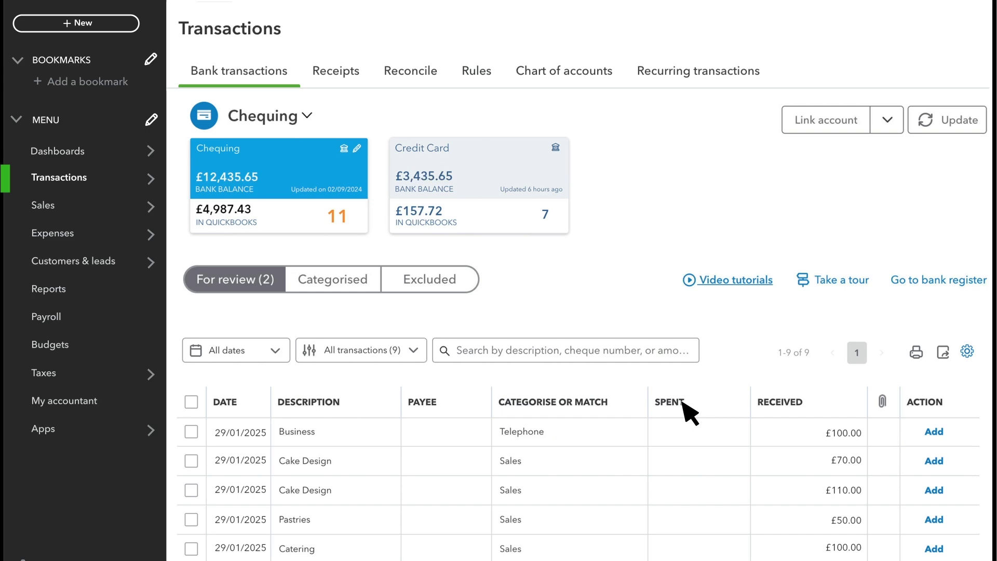
Step: Start a new bank rule named 'Rick's Rentals' for money out on all bank accounts
{"action": "left_click", "coordinate": [476, 71]}
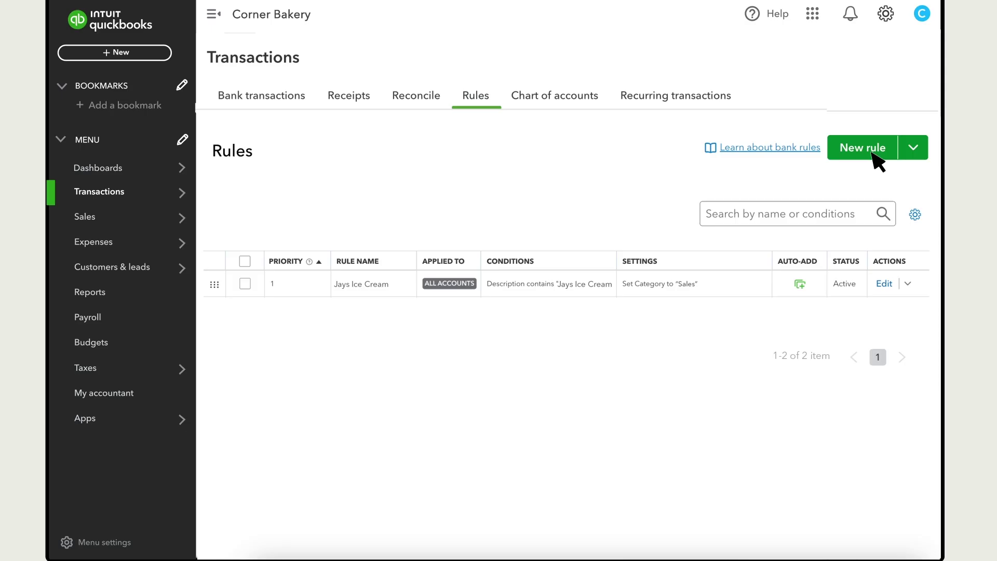
{"action": "left_click", "coordinate": [872, 152]}
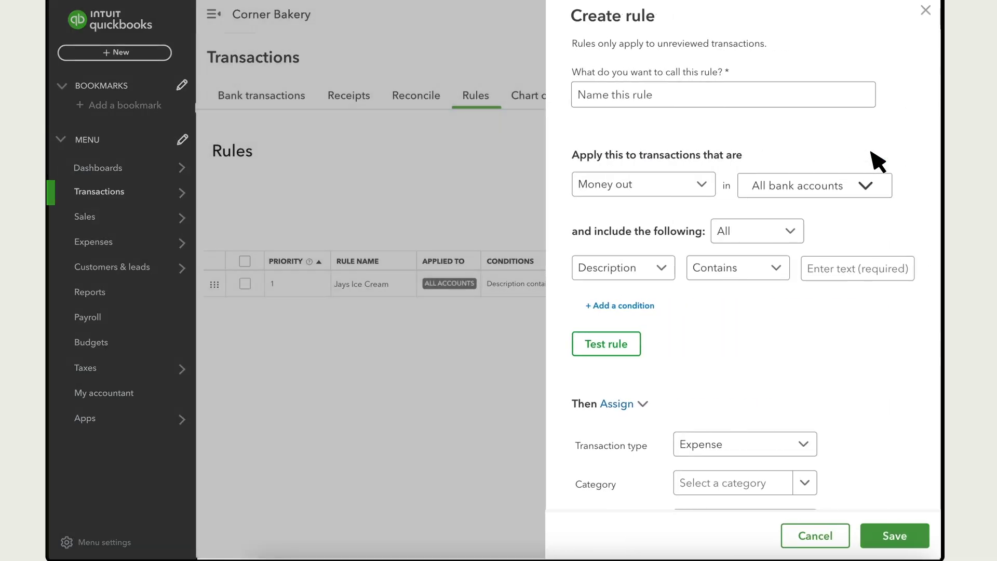
{"action": "left_click", "coordinate": [656, 95]}
{"action": "type", "text": "Rick's Rentals"}
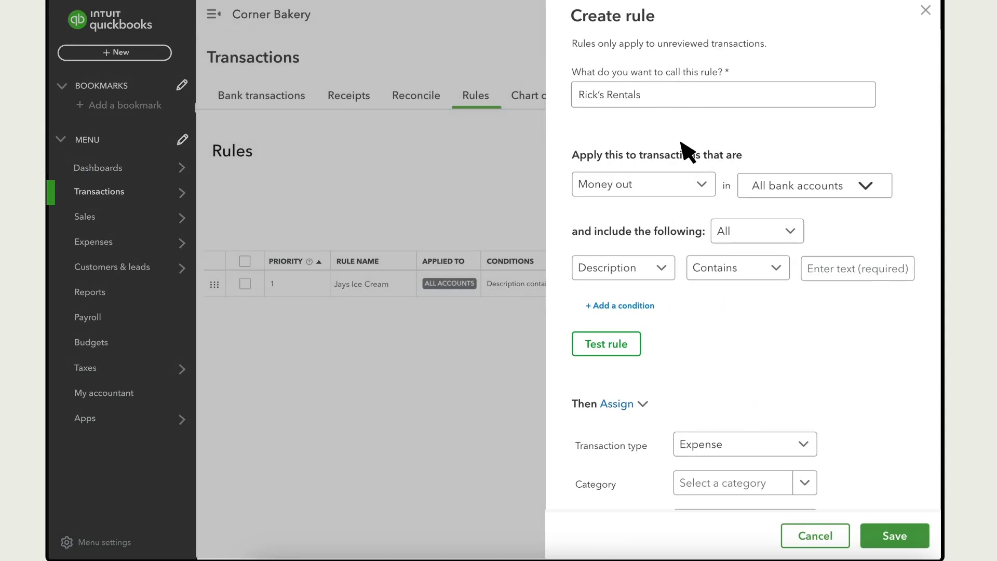
{"action": "left_click", "coordinate": [701, 182]}
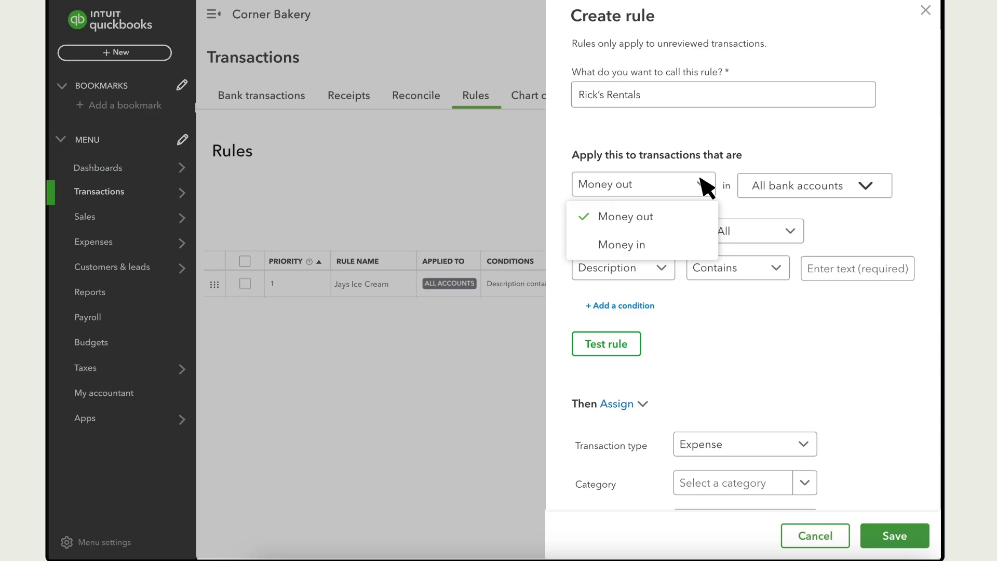
{"action": "left_click", "coordinate": [719, 187]}
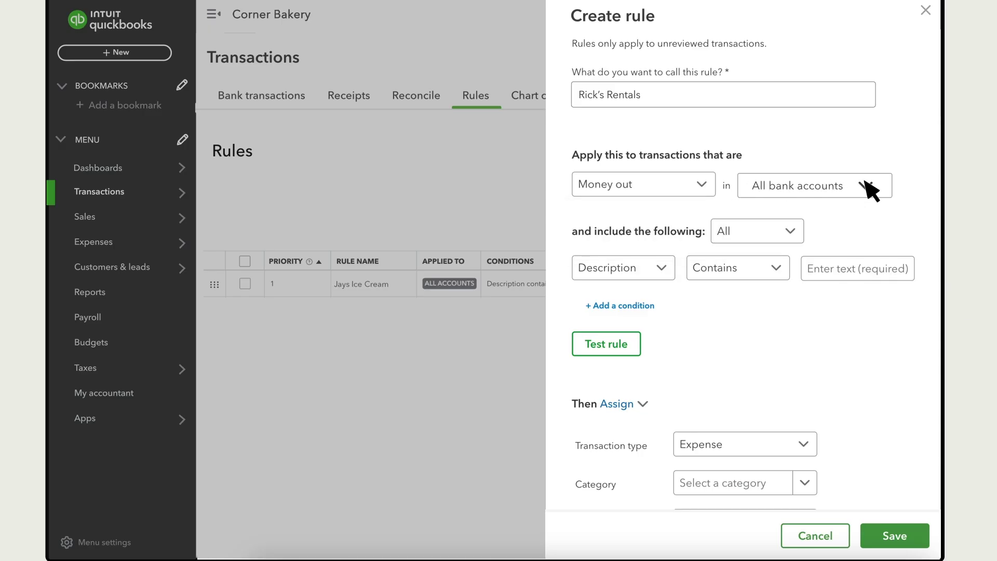
{"action": "left_click", "coordinate": [865, 185]}
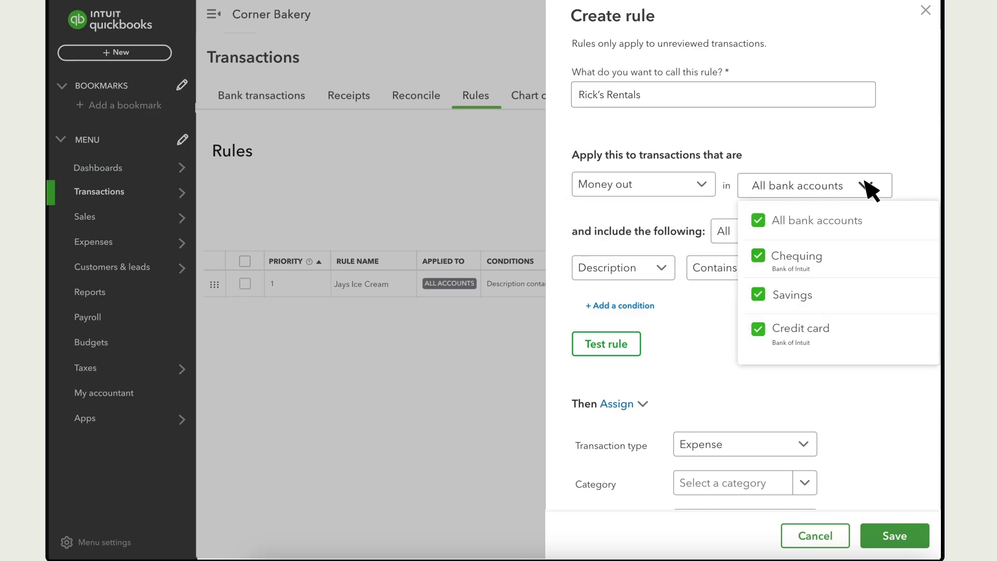
{"action": "left_click", "coordinate": [868, 187]}
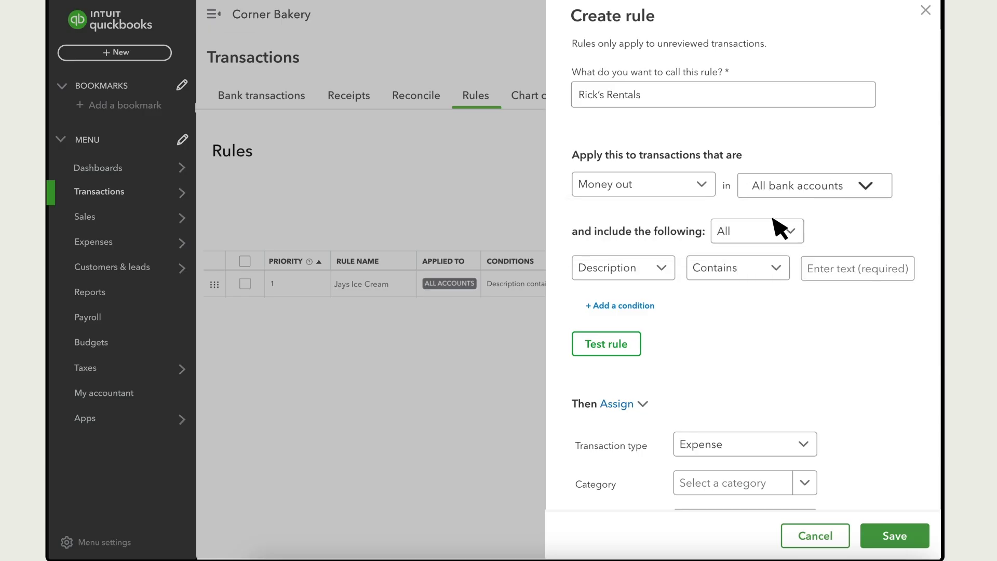
Step: Add the condition Description contains 'Rick's Rentals' and test it, matching 1 unreviewed transaction
{"action": "left_click", "coordinate": [660, 269]}
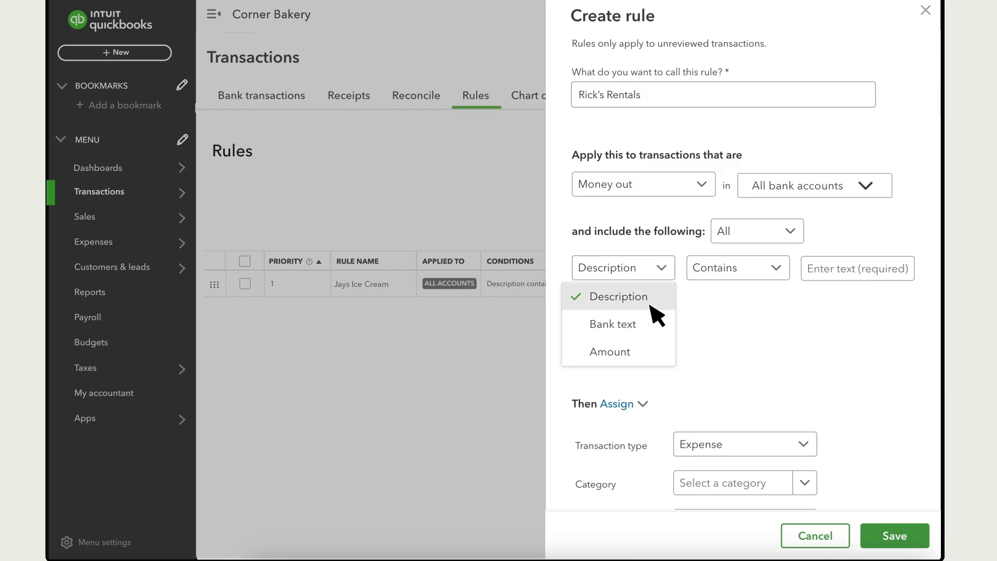
{"action": "left_click", "coordinate": [719, 296]}
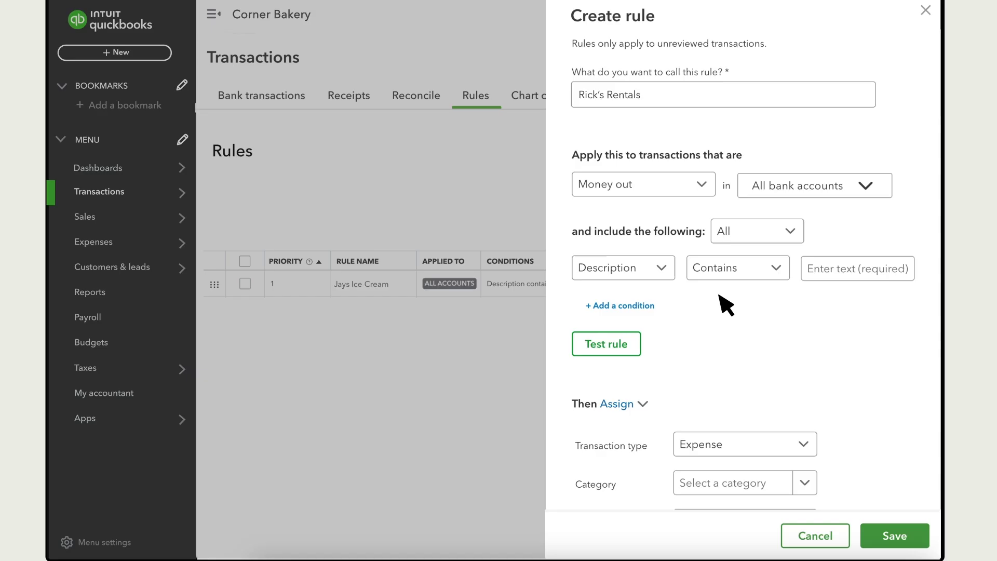
{"action": "left_click", "coordinate": [776, 269]}
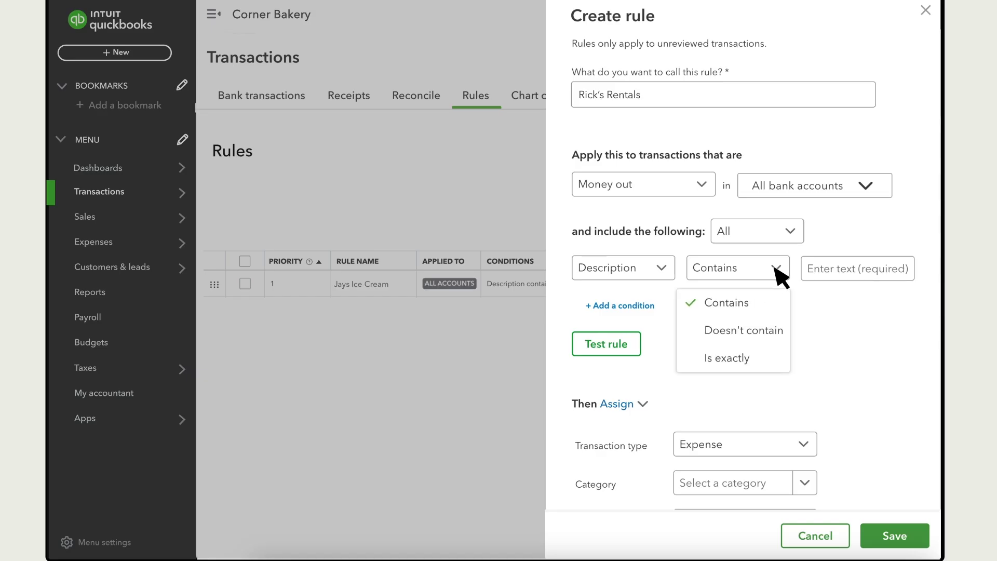
{"action": "left_click", "coordinate": [778, 271]}
{"action": "left_click", "coordinate": [902, 275]}
{"action": "type", "text": "Rick's Rent"}
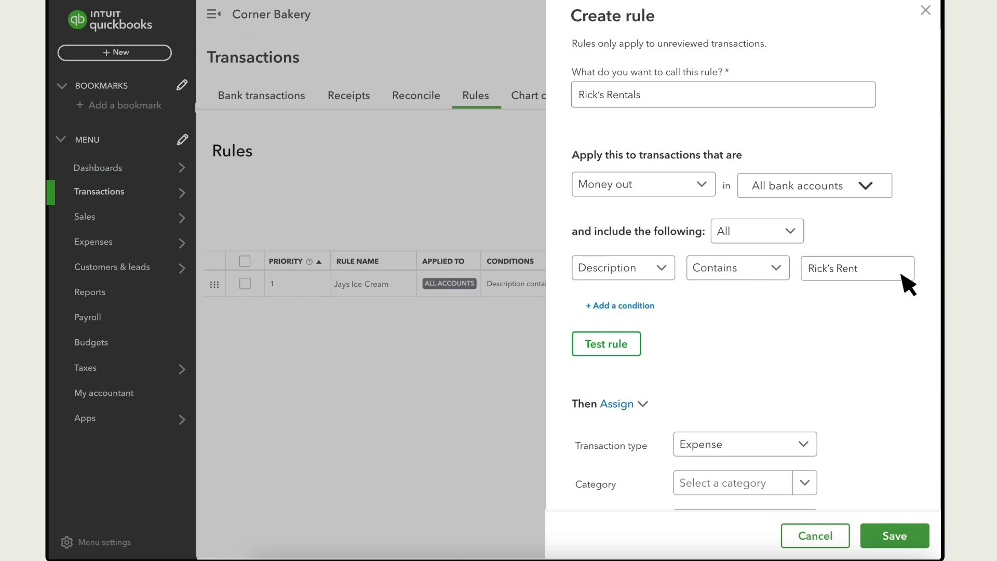
{"action": "type", "text": "als"}
{"action": "left_click", "coordinate": [661, 268]}
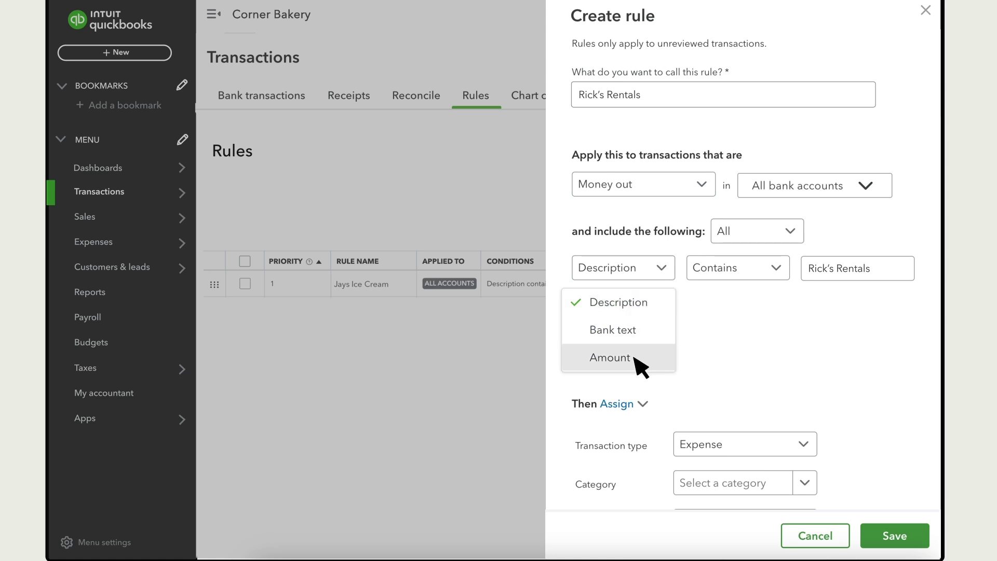
{"action": "left_click", "coordinate": [694, 367]}
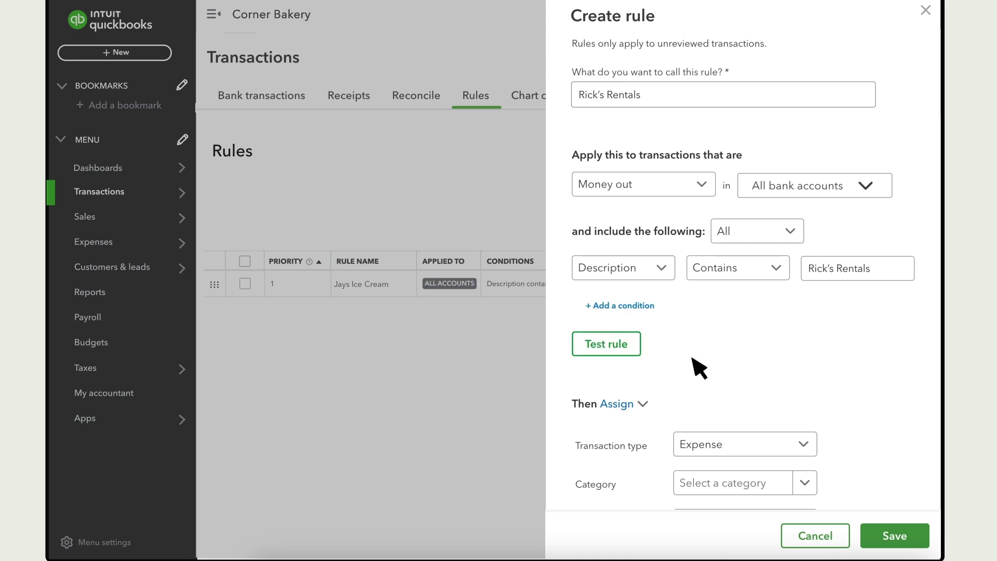
{"action": "left_click", "coordinate": [614, 345]}
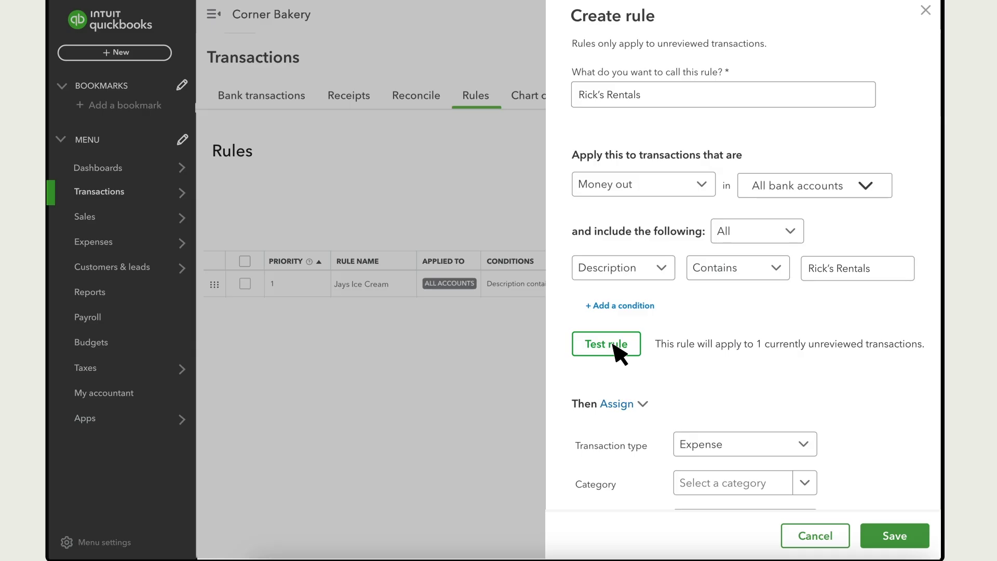
Step: Set the rule's transaction type to Expense, category Cost of Sales, and payee Rick's Rentals
{"action": "scroll", "coordinate": [727, 411], "scroll_direction": "down", "scroll_amount": 6}
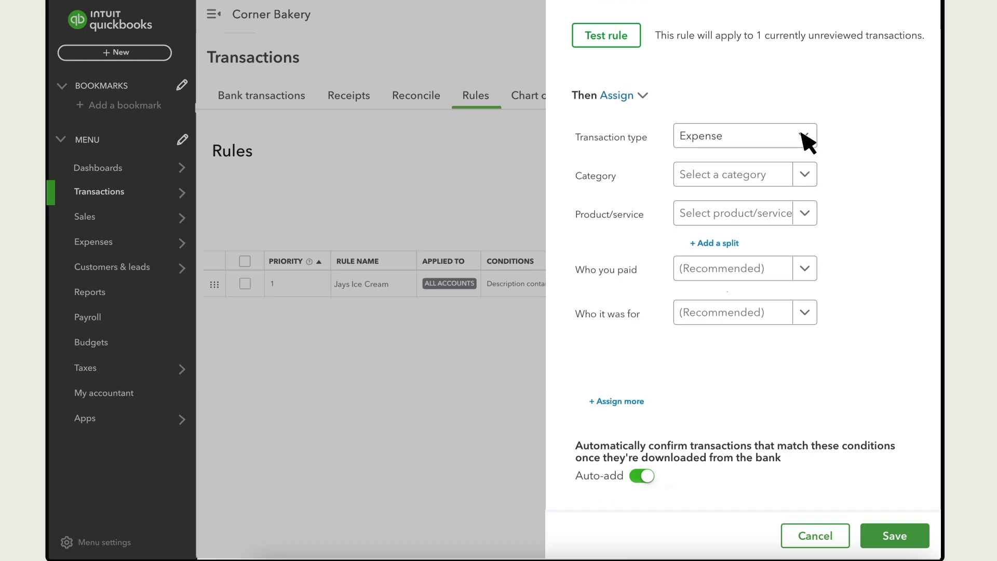
{"action": "left_click", "coordinate": [802, 134]}
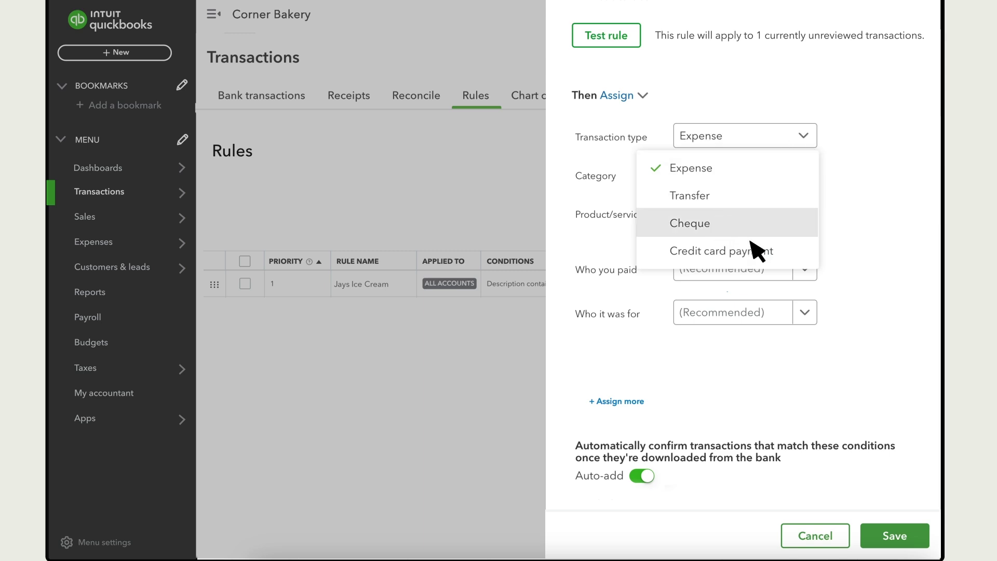
{"action": "left_click", "coordinate": [804, 137]}
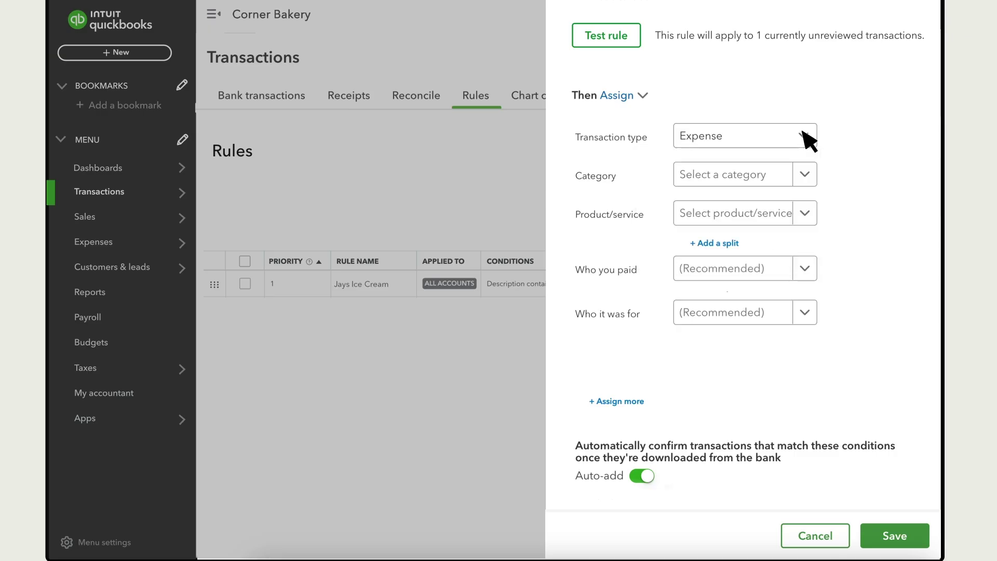
{"action": "left_click", "coordinate": [804, 176]}
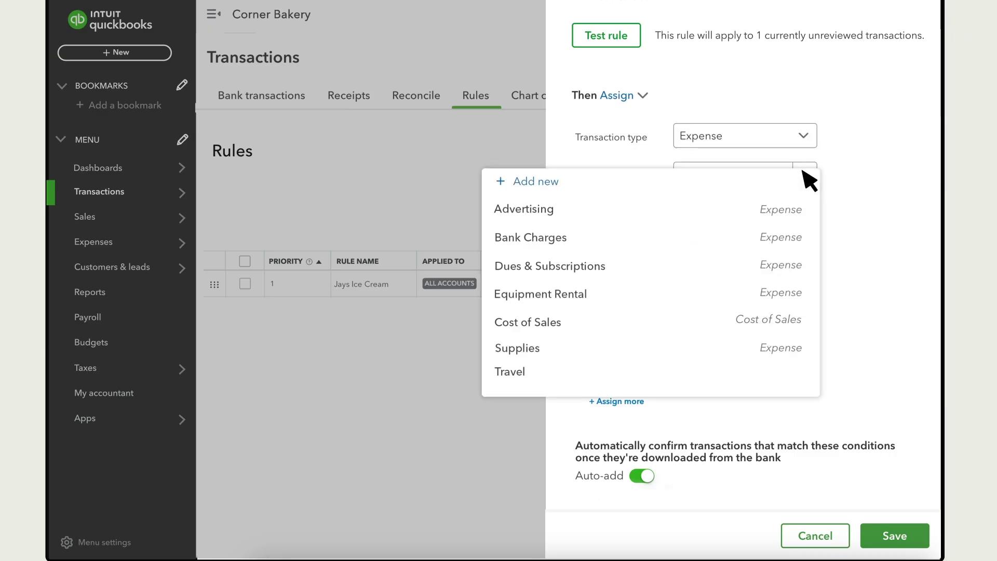
{"action": "left_click", "coordinate": [554, 328]}
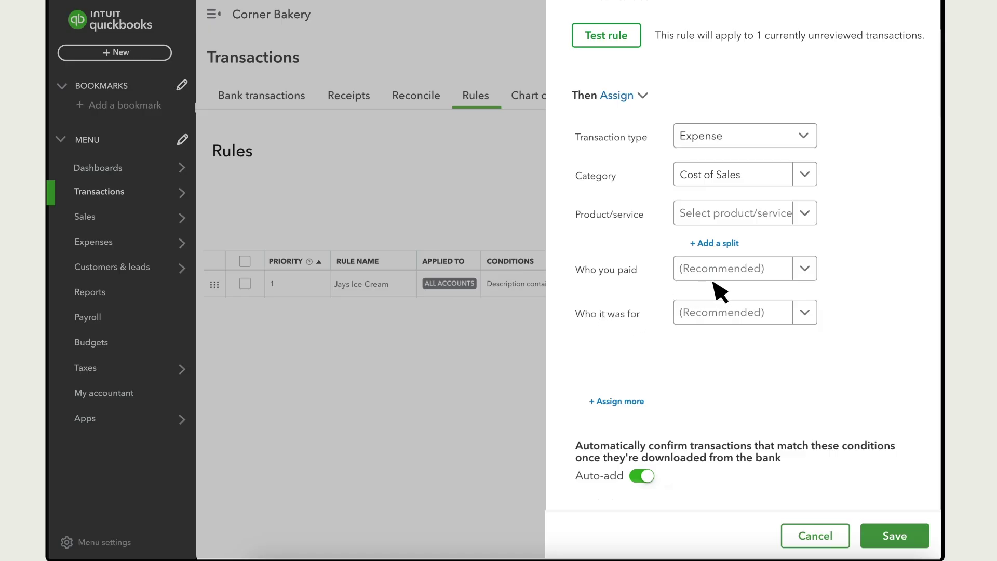
{"action": "left_click", "coordinate": [761, 273]}
{"action": "type", "text": "Rick's Rentals"}
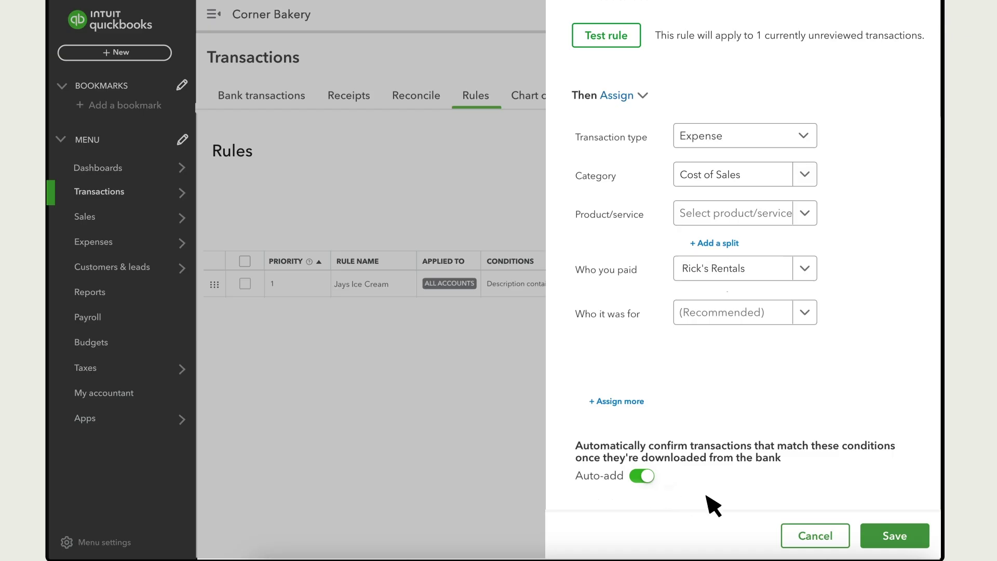
Step: Save the Rick's Rentals rule and drag it above Jays Ice Cream in the rules list
{"action": "left_click", "coordinate": [901, 533]}
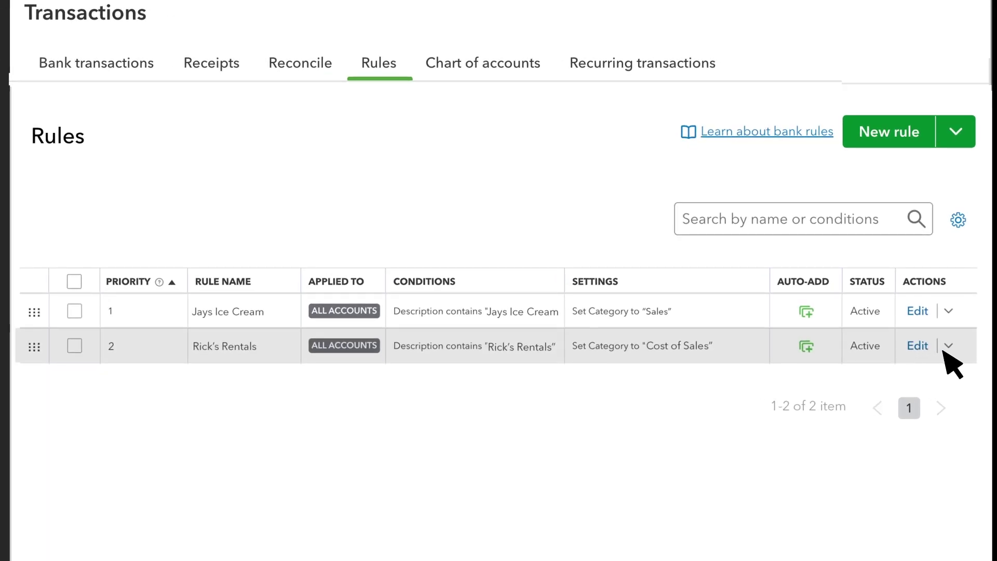
{"action": "left_click", "coordinate": [948, 345]}
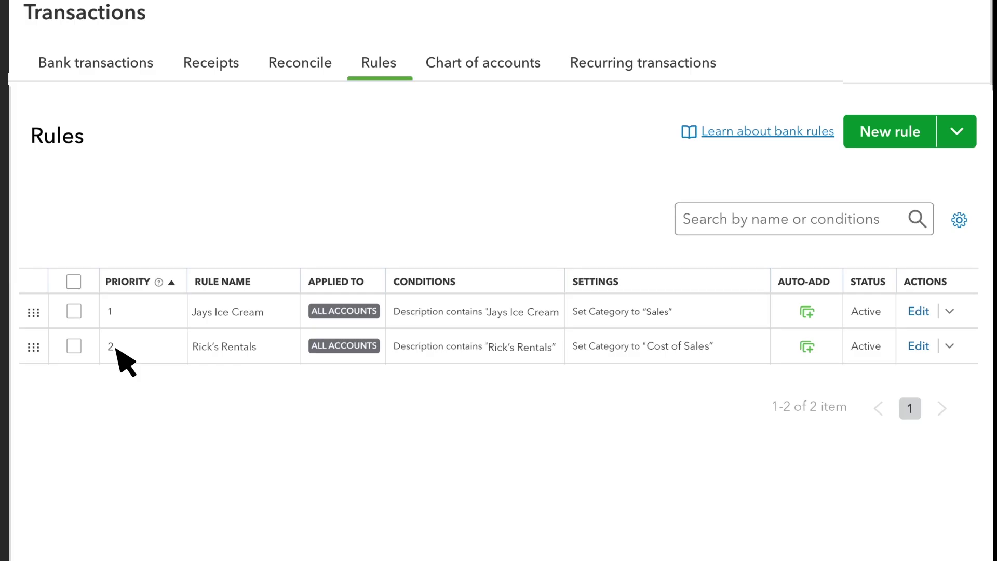
{"action": "left_click_drag", "start_coordinate": [33, 347], "coordinate": [31, 311]}
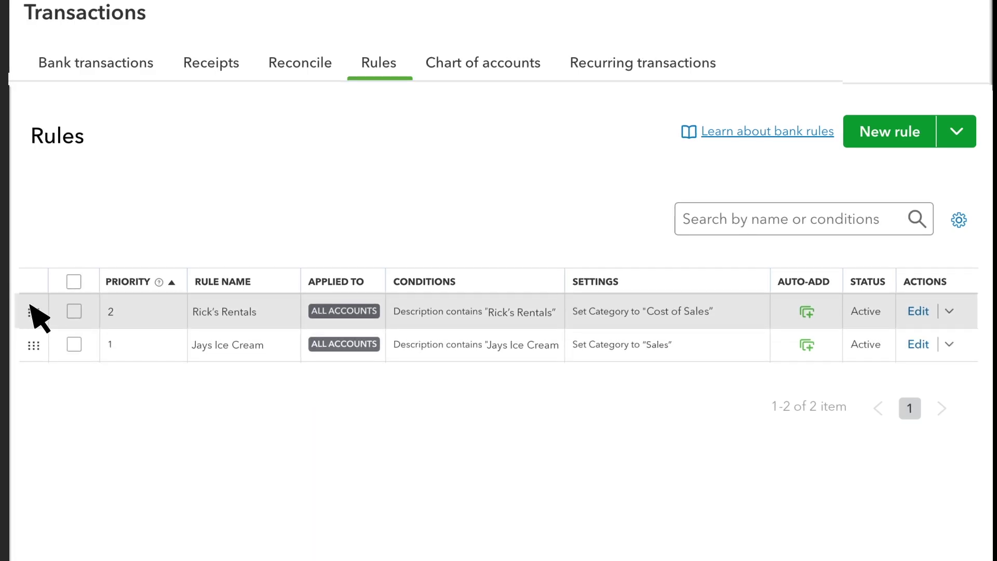
{"action": "left_click", "coordinate": [956, 134]}
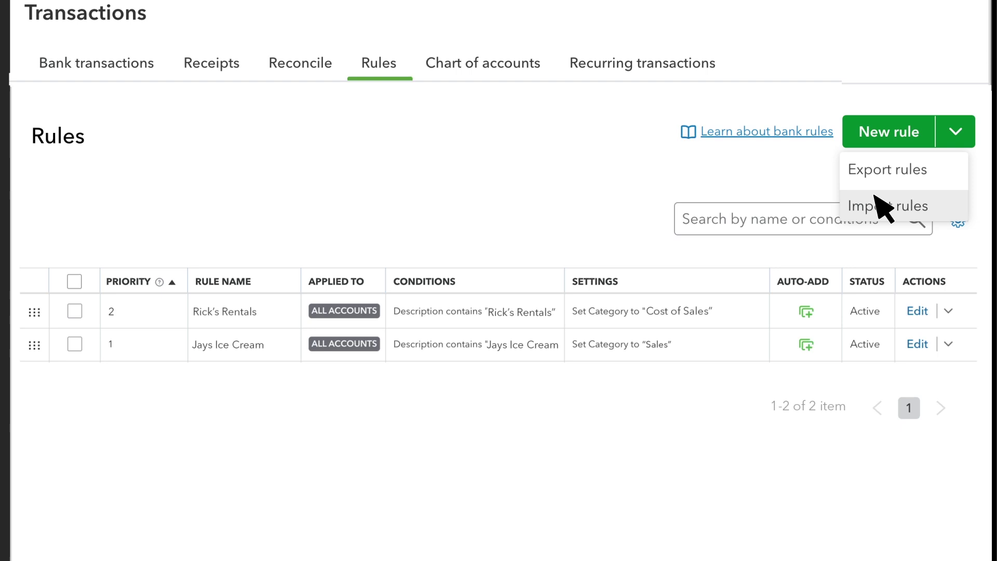
Step: Show the Categorised bank transactions, with Rick's Rentals £37.12 auto-added to Cost of Sales
{"action": "scroll", "coordinate": [122, 78], "scroll_direction": "down", "scroll_amount": 1}
{"action": "left_click", "coordinate": [120, 35]}
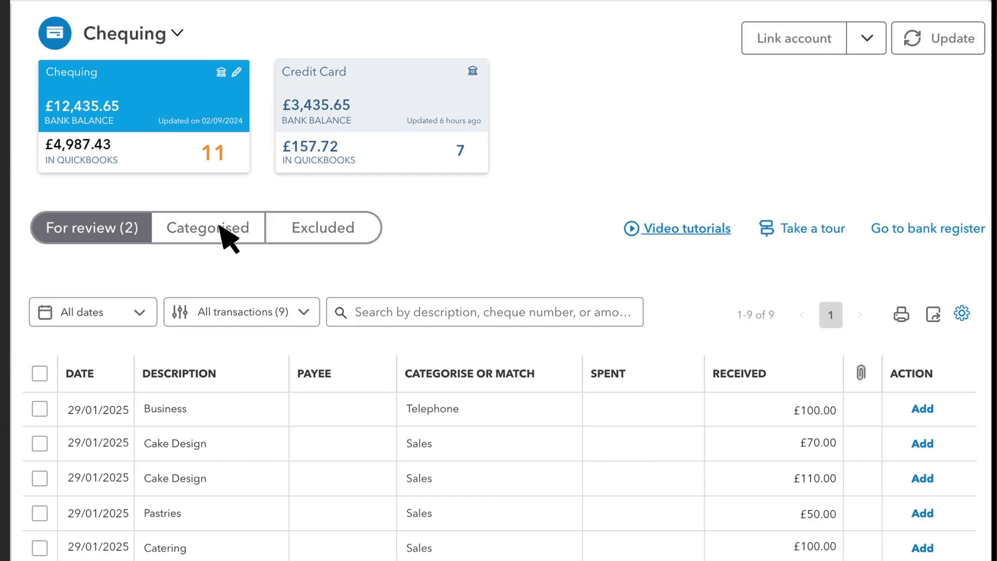
{"action": "left_click", "coordinate": [220, 227]}
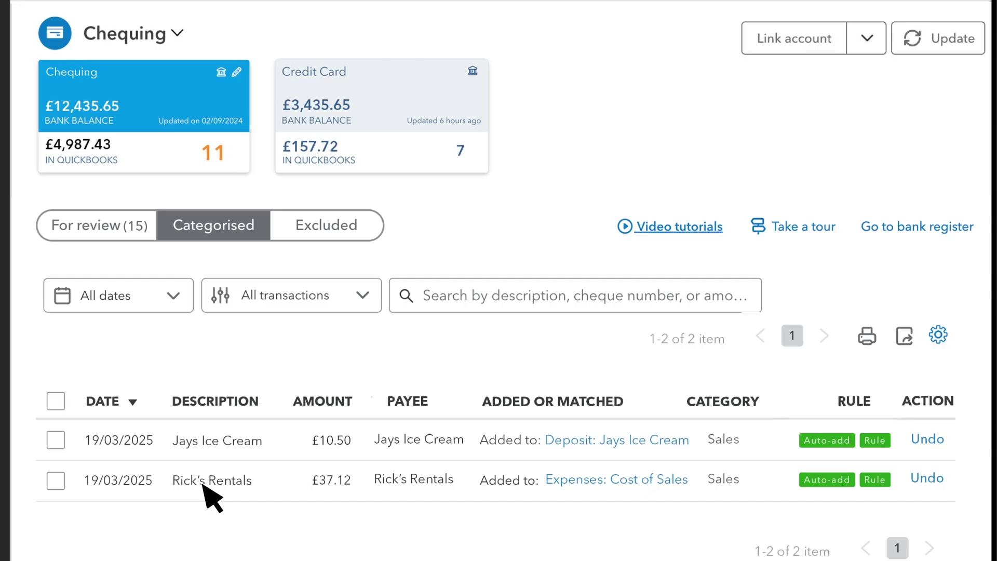